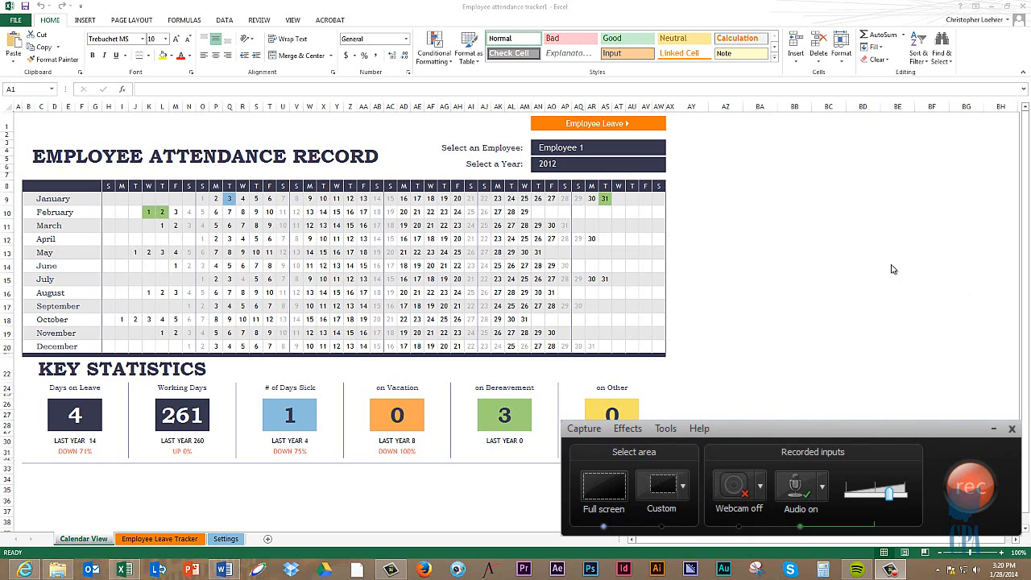
Step: Look over the 2012 attendance calendar for Employee 1 in the Calendar View sheet
{"action": "left_click", "coordinate": [758, 245]}
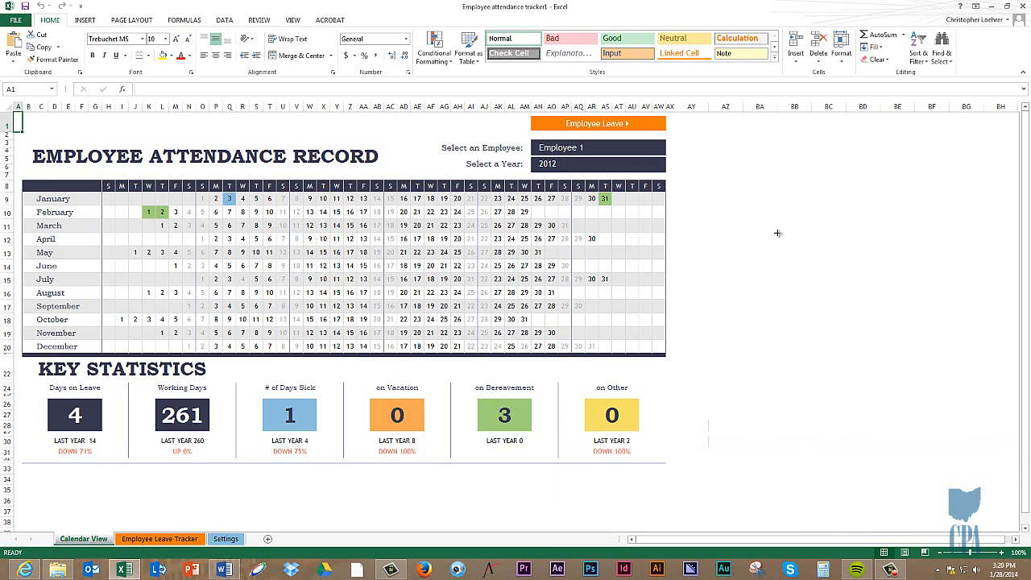
{"action": "left_click", "coordinate": [773, 228]}
{"action": "left_click", "coordinate": [623, 207]}
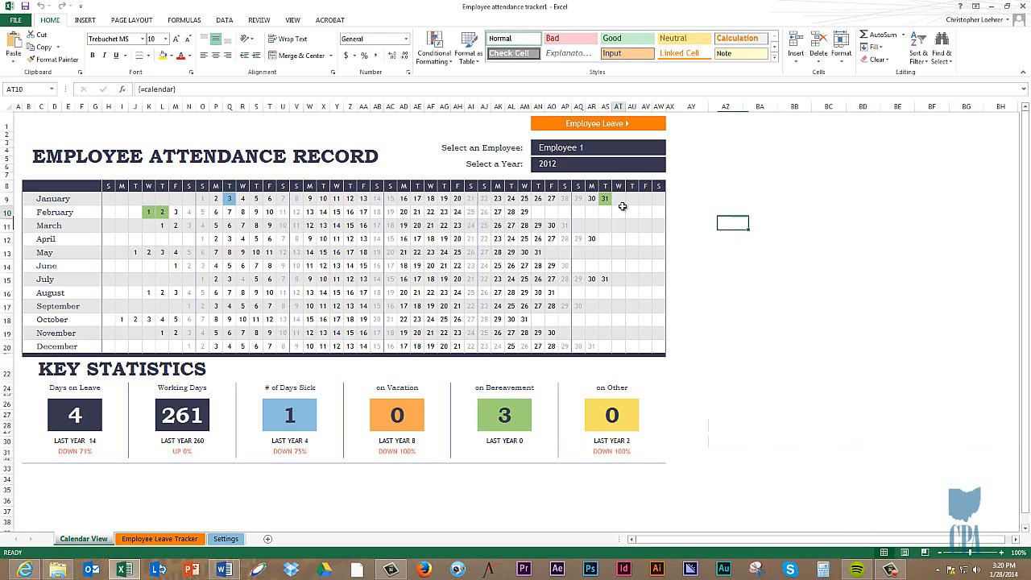
{"action": "left_click", "coordinate": [511, 213]}
{"action": "left_click", "coordinate": [350, 225]}
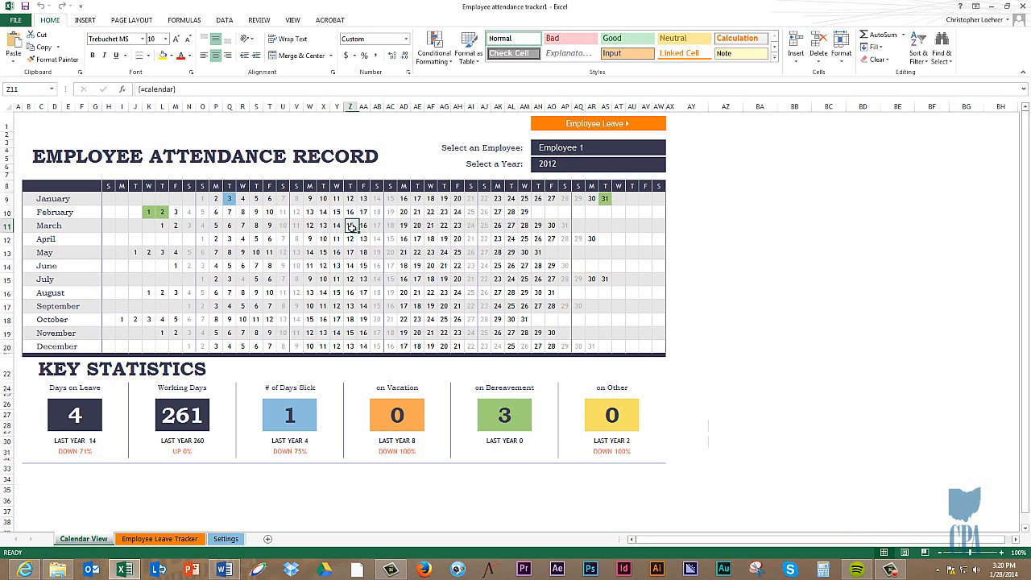
Step: Show the desktop and return to the Excel attendance workbook
{"action": "mouse_move", "coordinate": [1028, 3]}
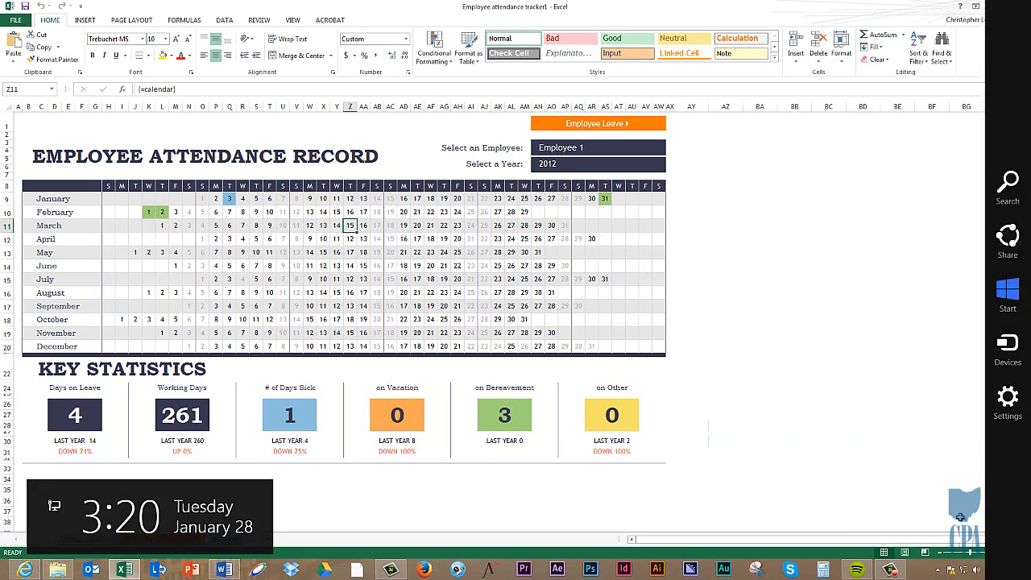
{"action": "left_click", "coordinate": [1028, 575]}
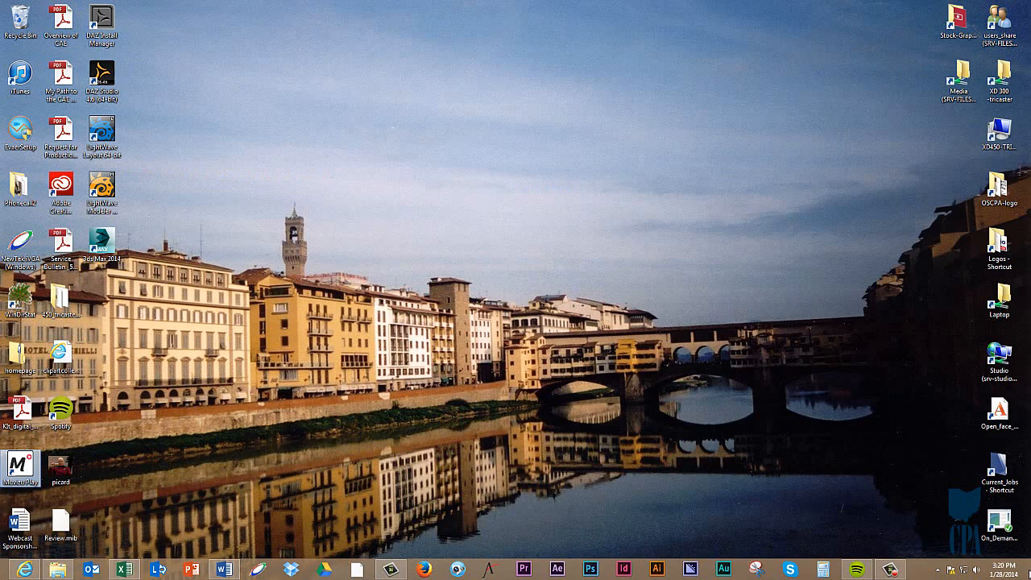
{"action": "left_click", "coordinate": [124, 570]}
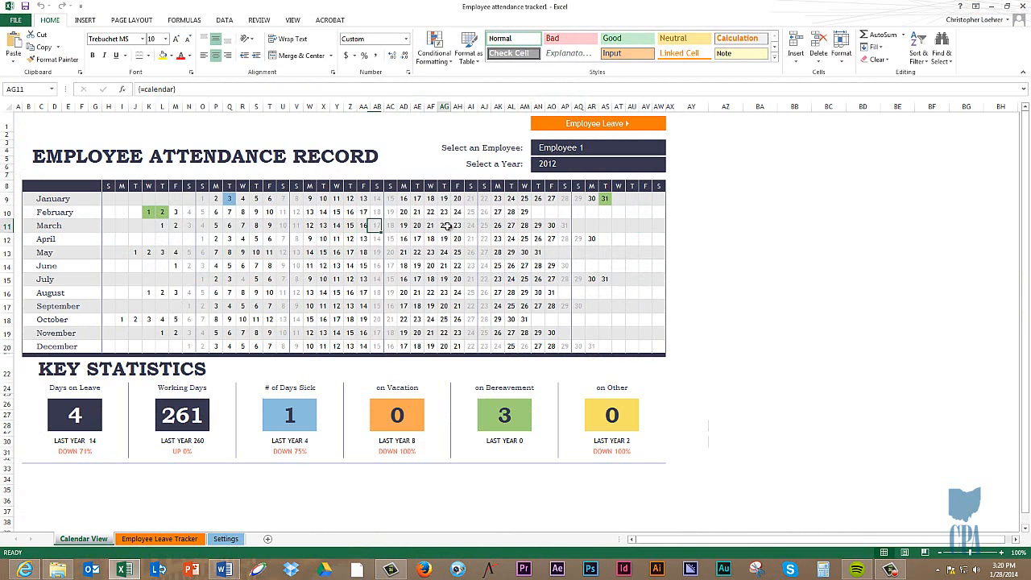
Step: Inspect the # of Days Sick statistic and the June dates in the attendance calendar
{"action": "left_click", "coordinate": [416, 238]}
{"action": "left_click", "coordinate": [289, 406]}
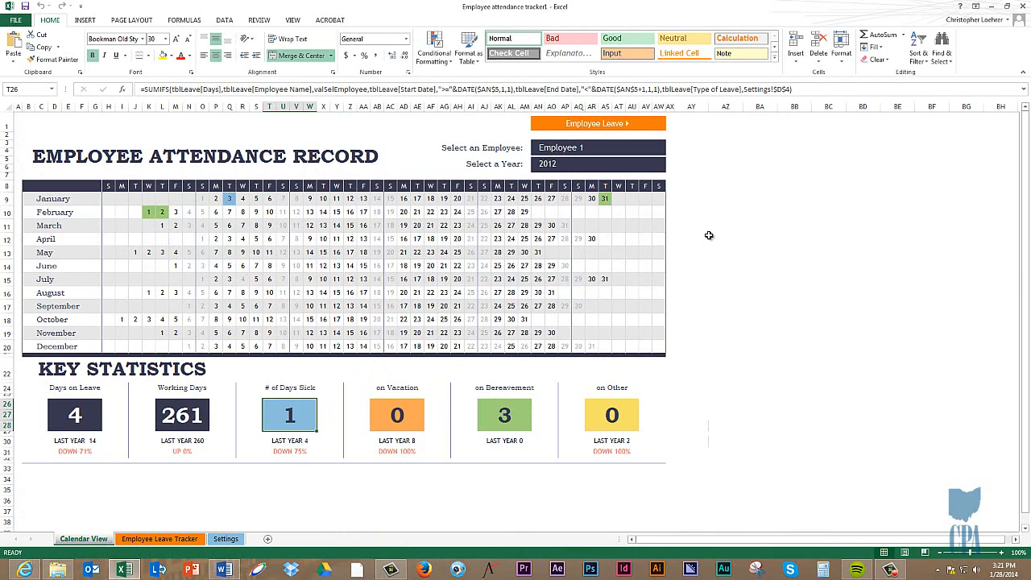
{"action": "left_click", "coordinate": [283, 265]}
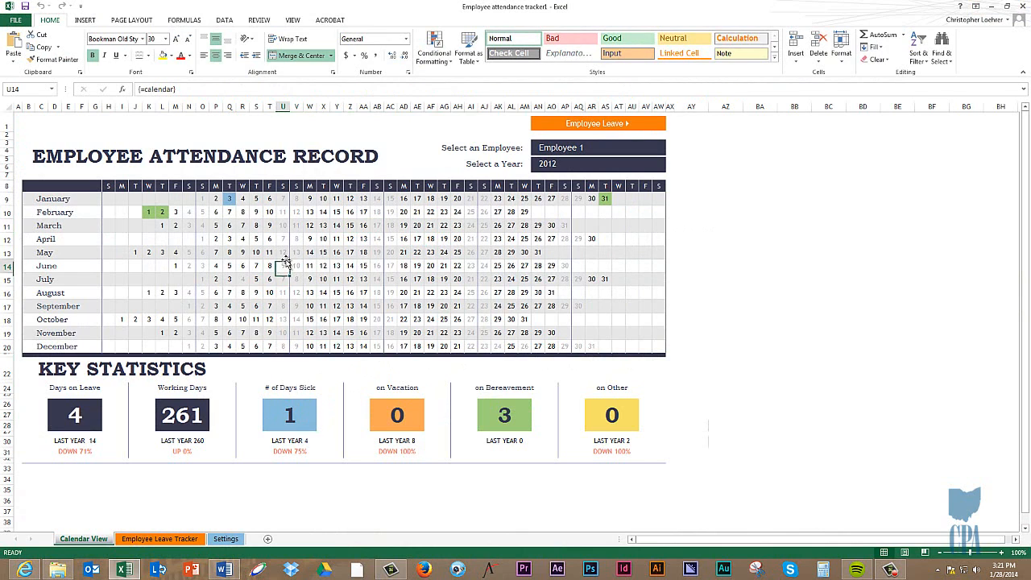
{"action": "left_click", "coordinate": [241, 266]}
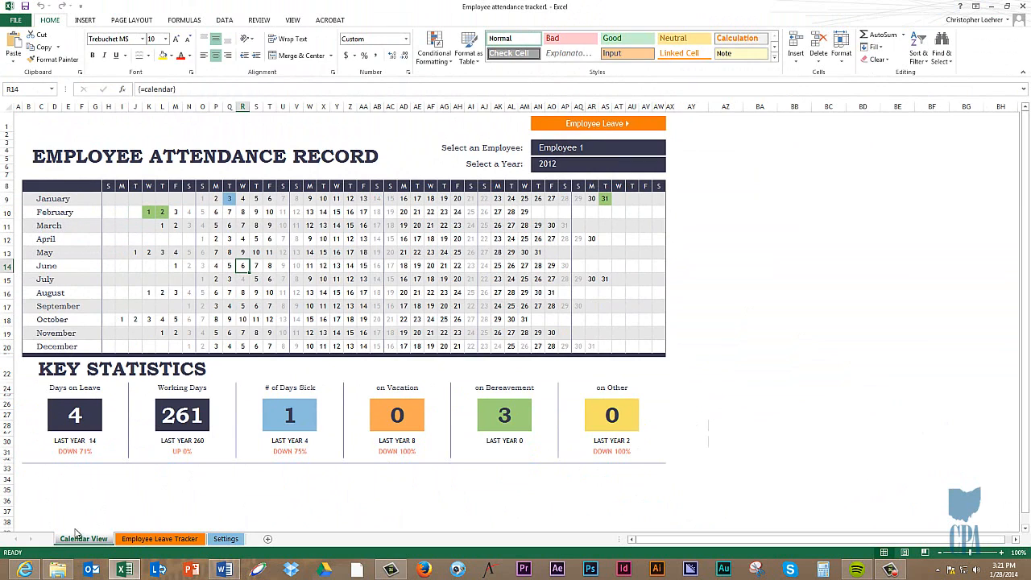
Step: Switch to Internet Explorer and play the YouTube video "Why hire a CPA?" in full screen
{"action": "left_click", "coordinate": [27, 570]}
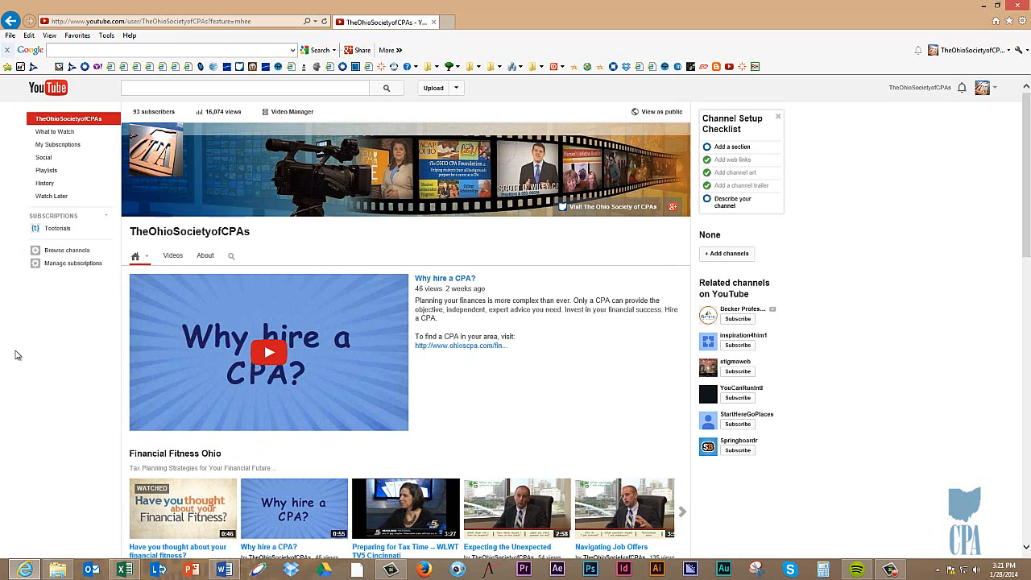
{"action": "left_click", "coordinate": [449, 279]}
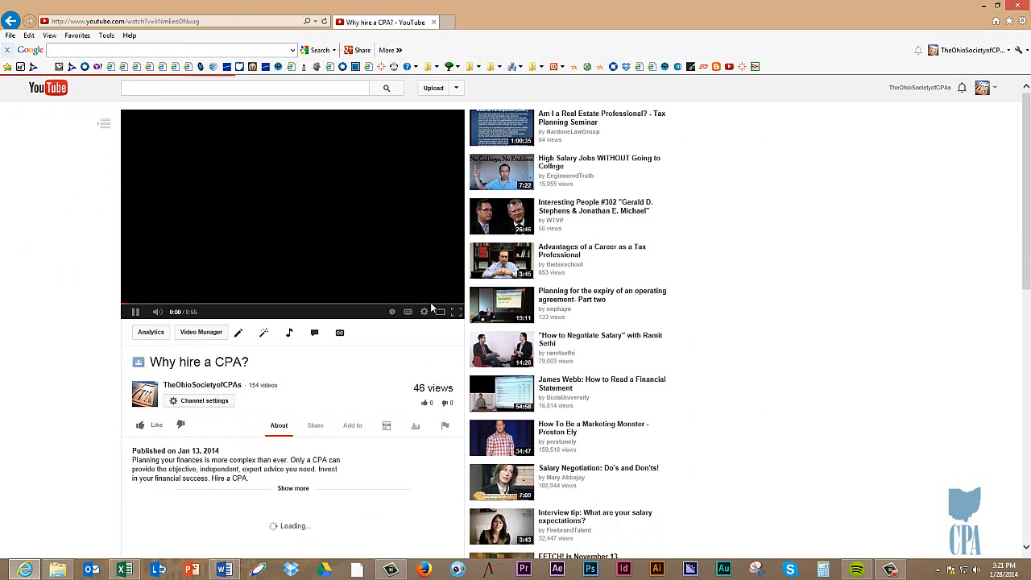
{"action": "left_click", "coordinate": [440, 313]}
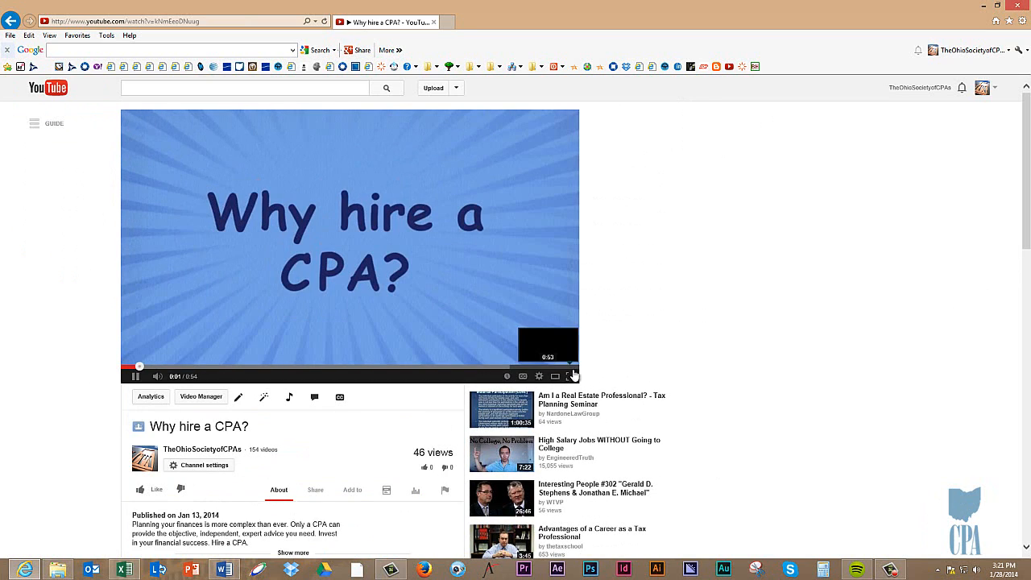
{"action": "left_click", "coordinate": [564, 374]}
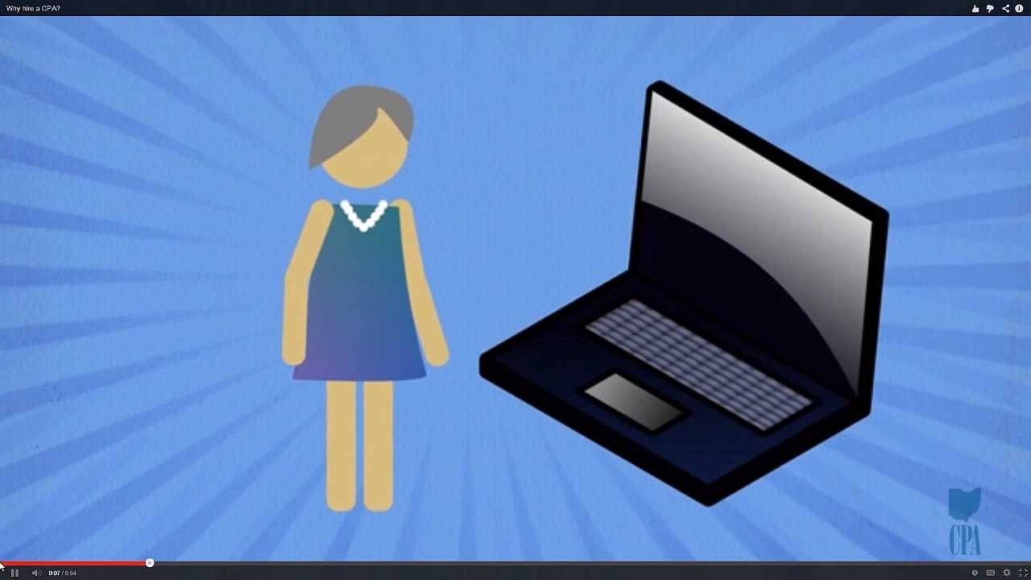
Step: Pause the "Why hire a CPA?" video and leave full screen
{"action": "mouse_move", "coordinate": [0, 579]}
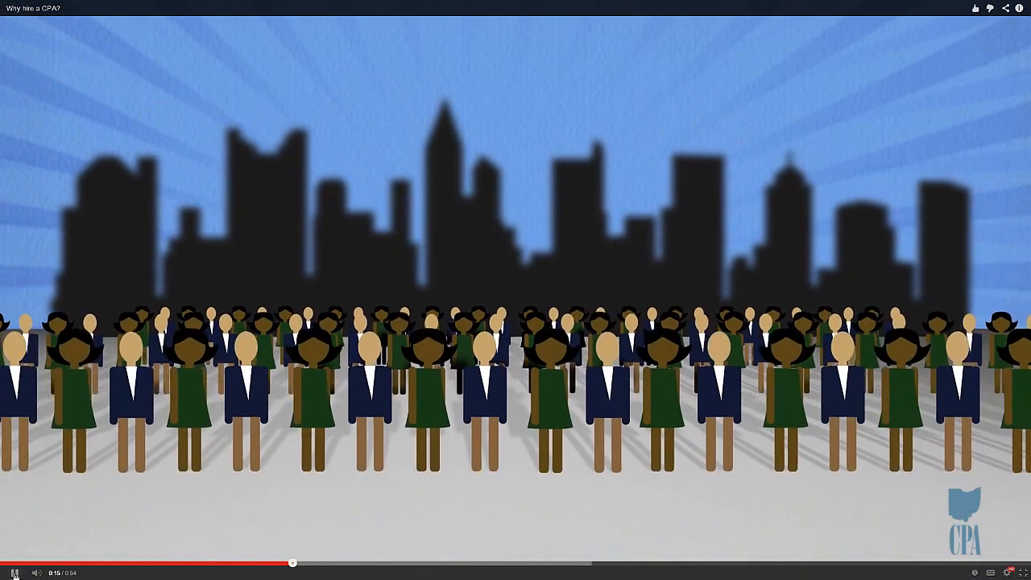
{"action": "left_click", "coordinate": [14, 573]}
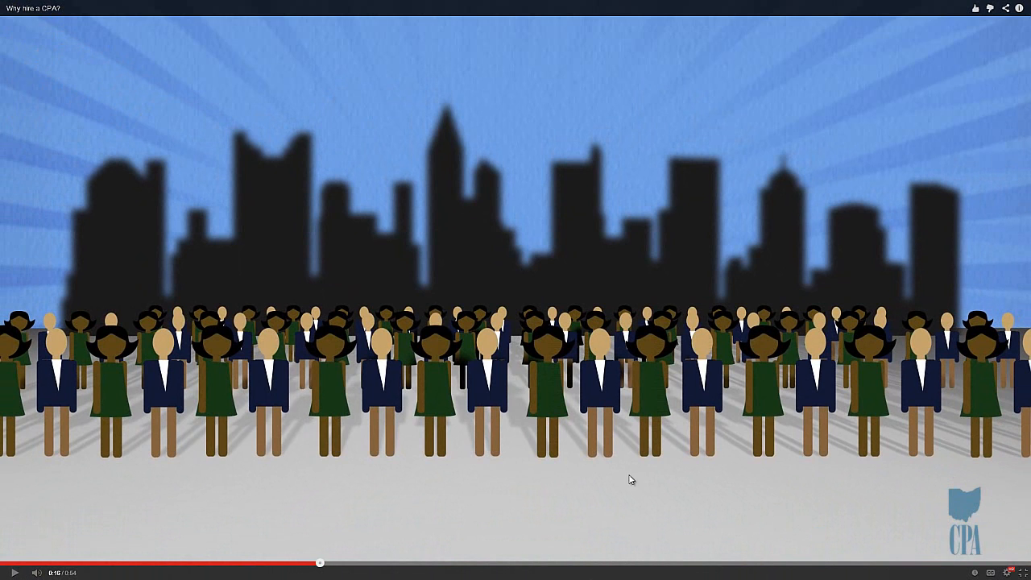
{"action": "key", "text": "Escape"}
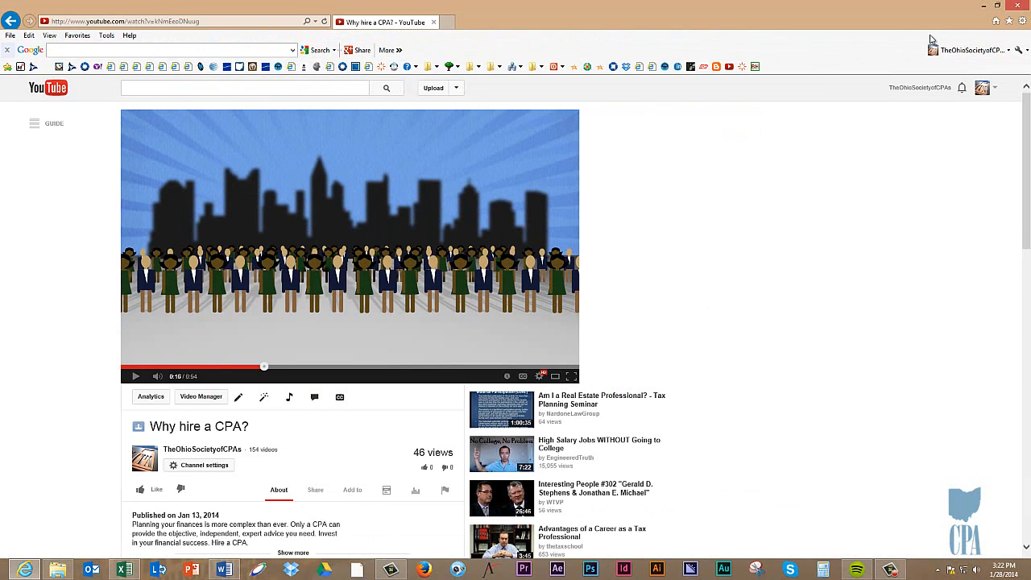
{"action": "scroll", "coordinate": [823, 266], "scroll_direction": "down", "scroll_amount": 1}
{"action": "scroll", "coordinate": [823, 266], "scroll_direction": "down", "scroll_amount": 4}
{"action": "scroll", "coordinate": [821, 265], "scroll_direction": "up", "scroll_amount": 5}
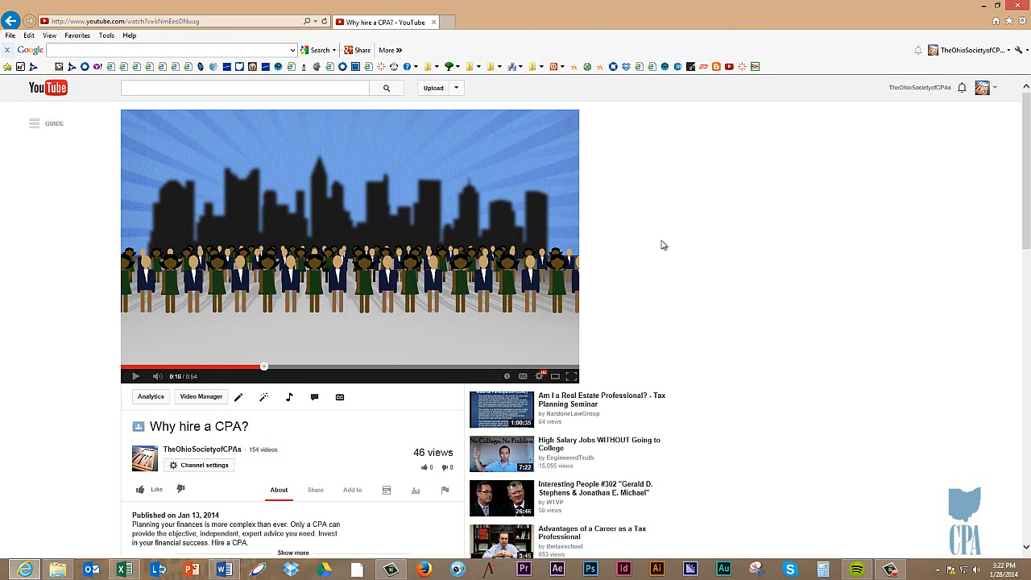
{"action": "scroll", "coordinate": [683, 256], "scroll_direction": "down", "scroll_amount": 3}
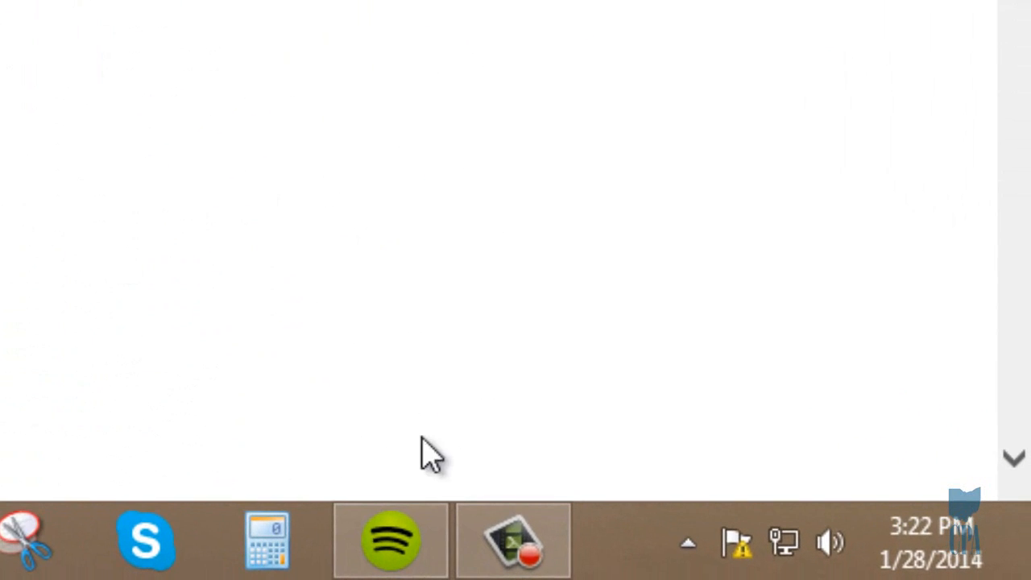
{"action": "mouse_move", "coordinate": [833, 567]}
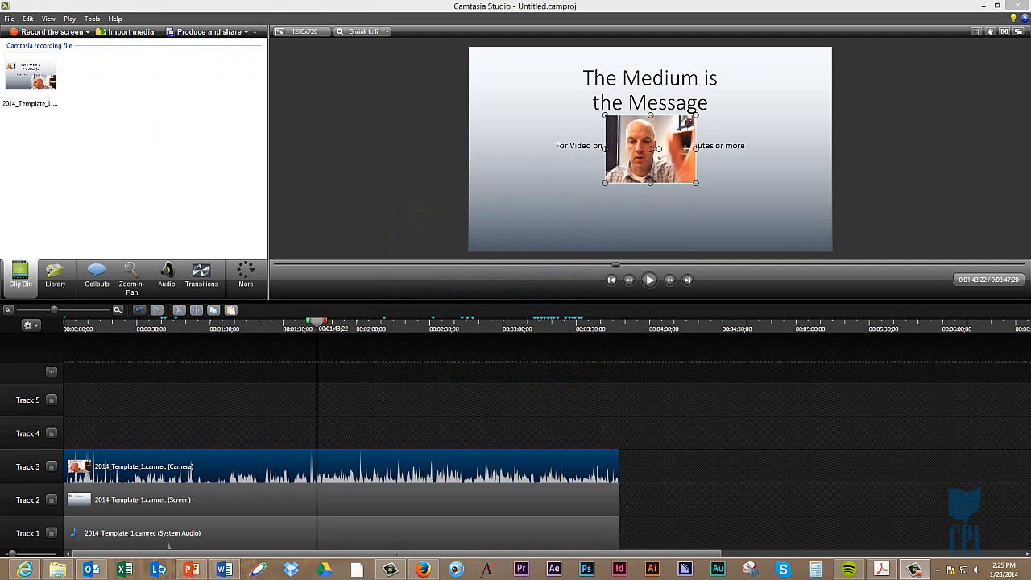
Step: Start saving the Camtasia project and choose the camTV folder on Data (D:) as its location
{"action": "left_click", "coordinate": [3, 193]}
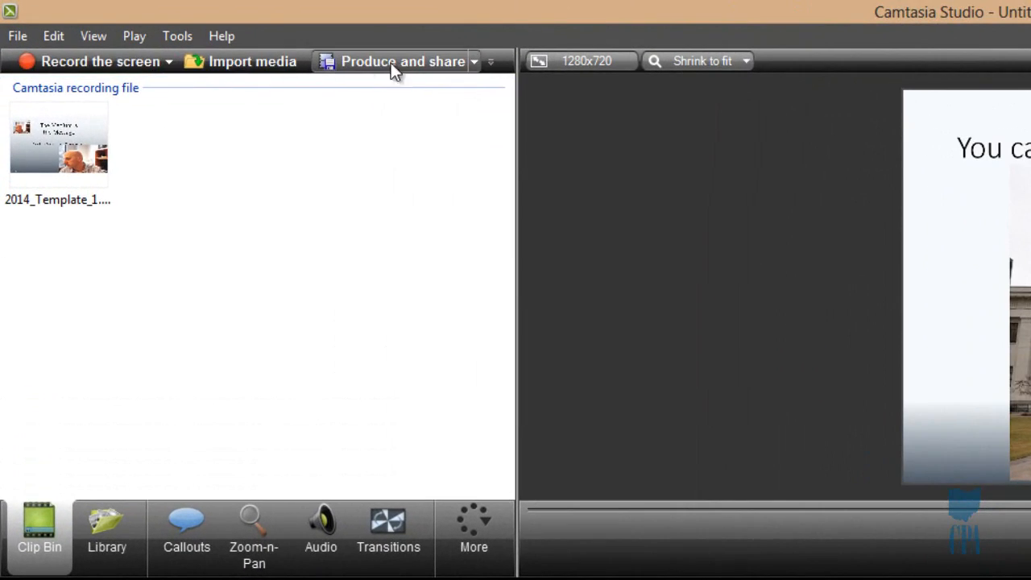
{"action": "left_click", "coordinate": [18, 38]}
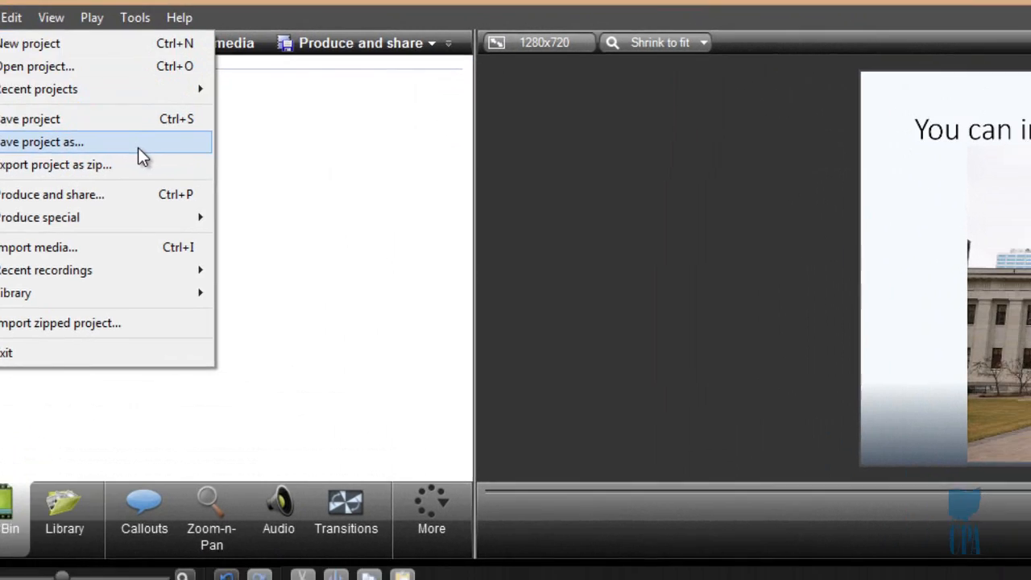
{"action": "left_click", "coordinate": [138, 148]}
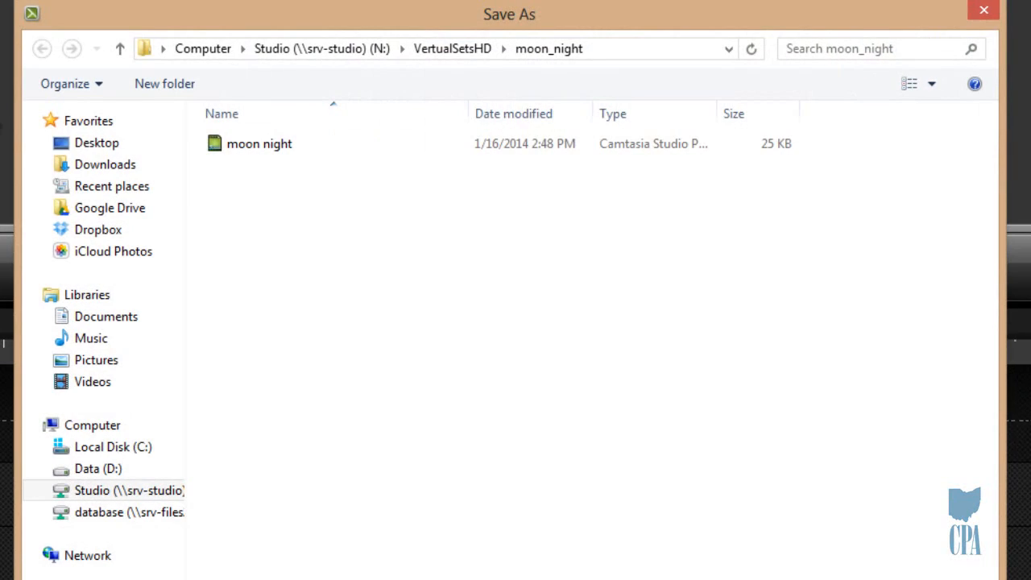
{"action": "left_click", "coordinate": [126, 468]}
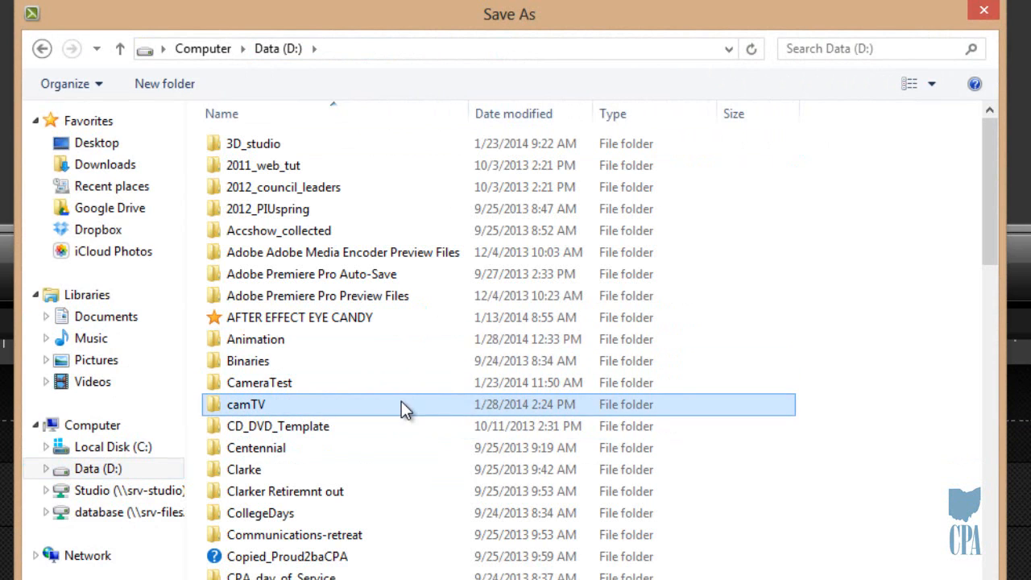
{"action": "double_click", "coordinate": [401, 402]}
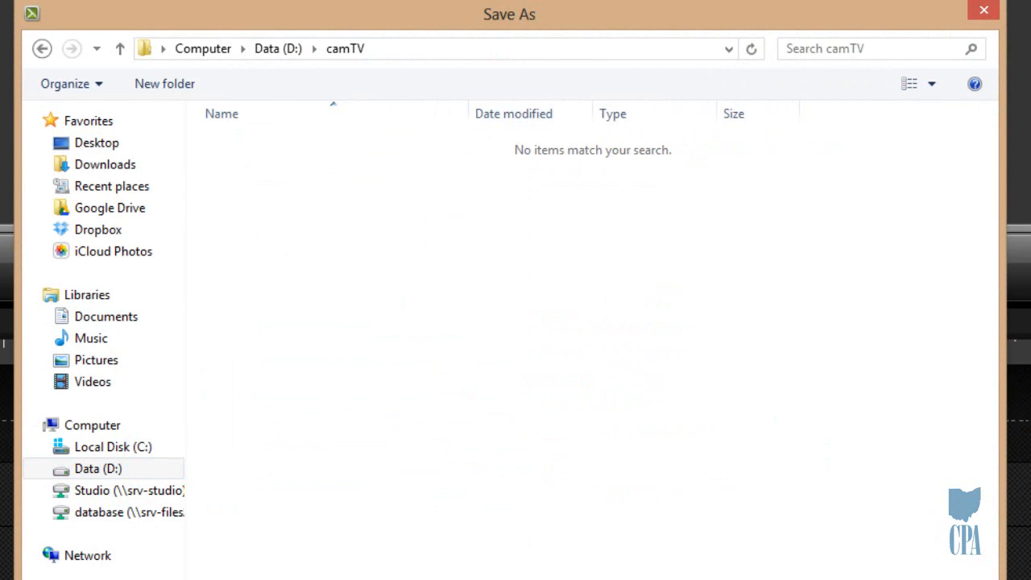
Step: Save the project as Test_VOD_project and dismiss the production notice so it is not shown again
{"action": "key", "text": "BackSpace"}
{"action": "type", "text": "Test_VOD_project"}
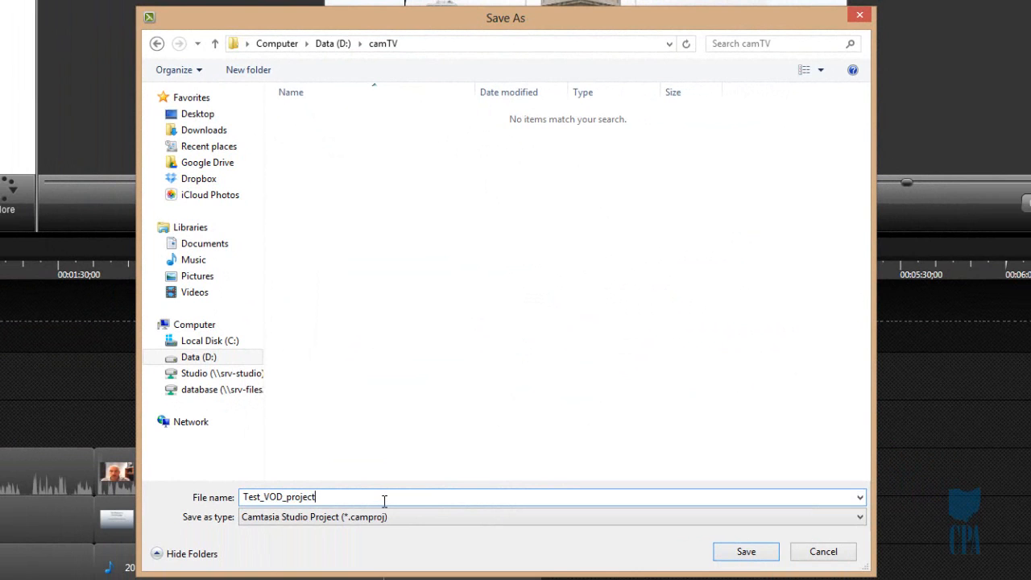
{"action": "left_click", "coordinate": [742, 555]}
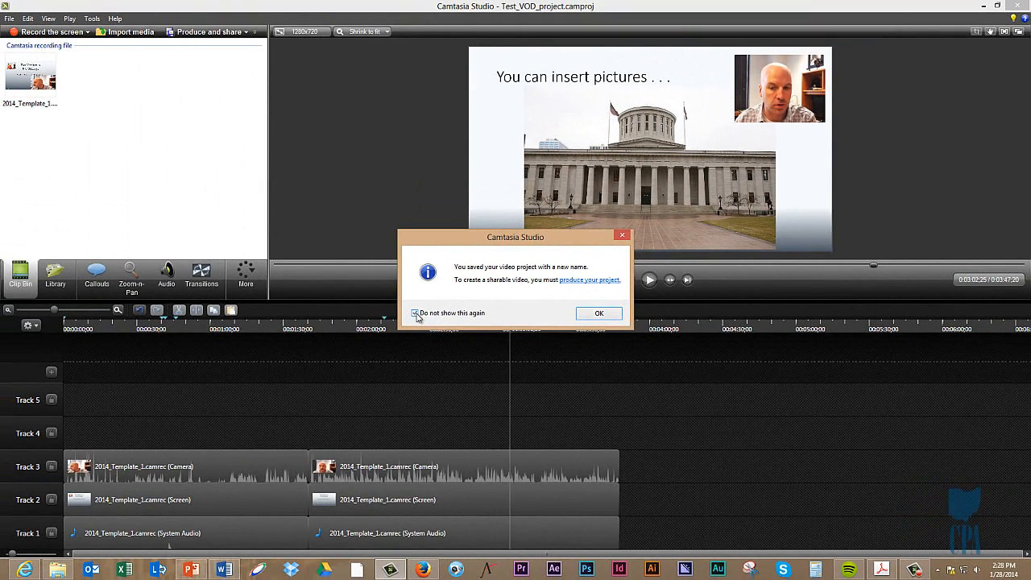
{"action": "left_click", "coordinate": [597, 314]}
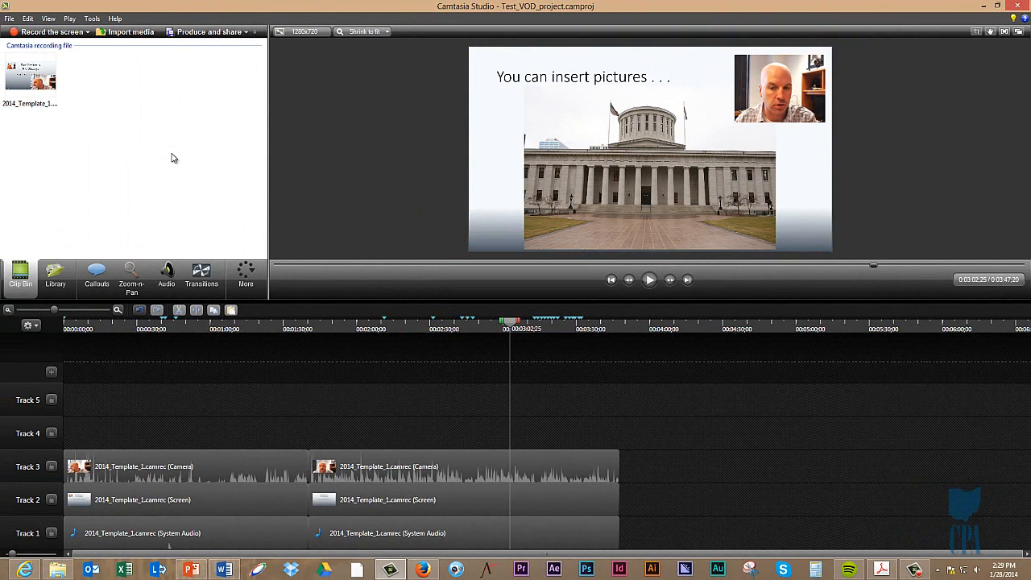
Step: Switch to File Explorer, open the camTV folder on Data (D:) and review its recordings and project file
{"action": "right_click", "coordinate": [61, 568]}
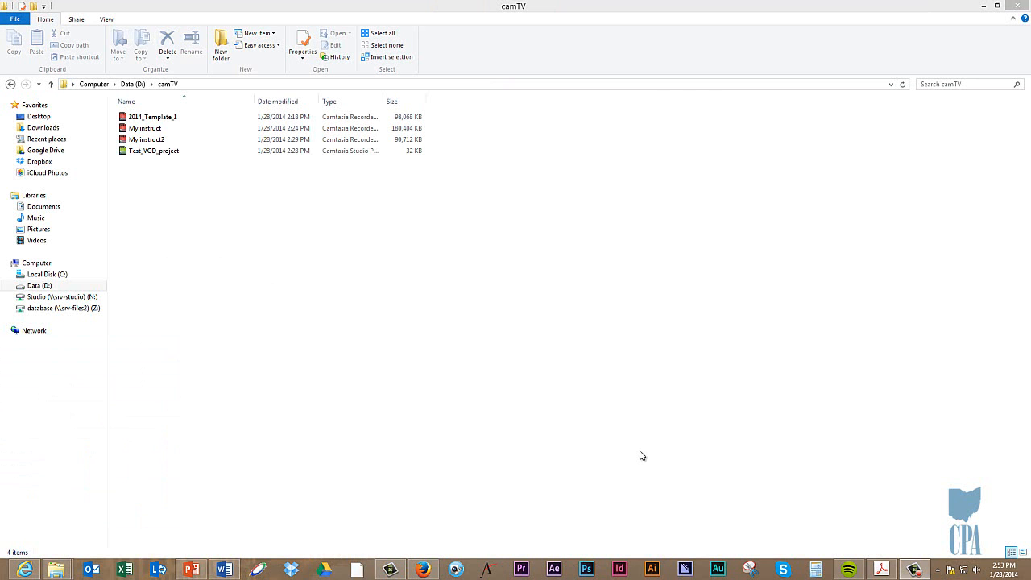
{"action": "left_click", "coordinate": [169, 149]}
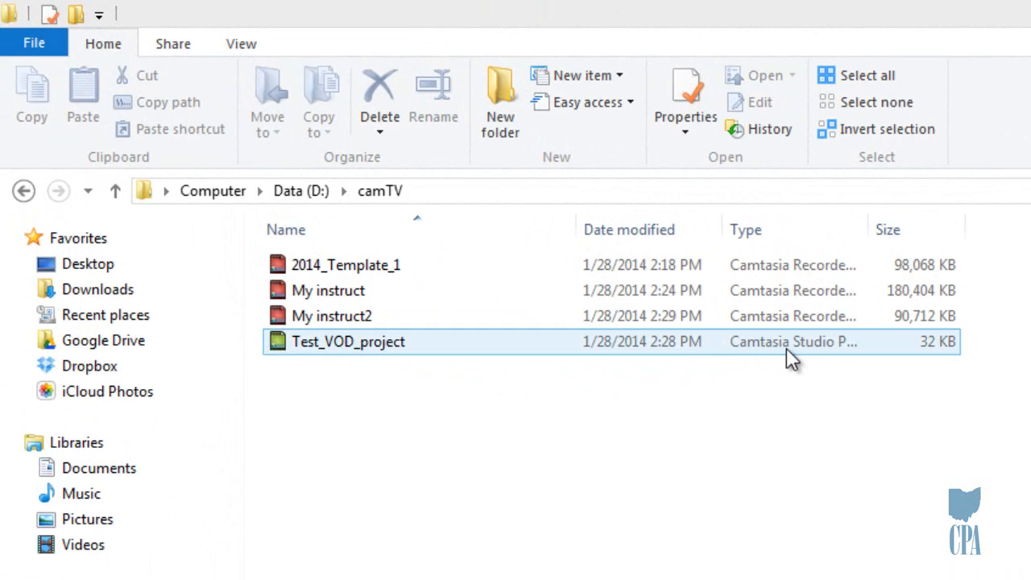
{"action": "left_click", "coordinate": [762, 314]}
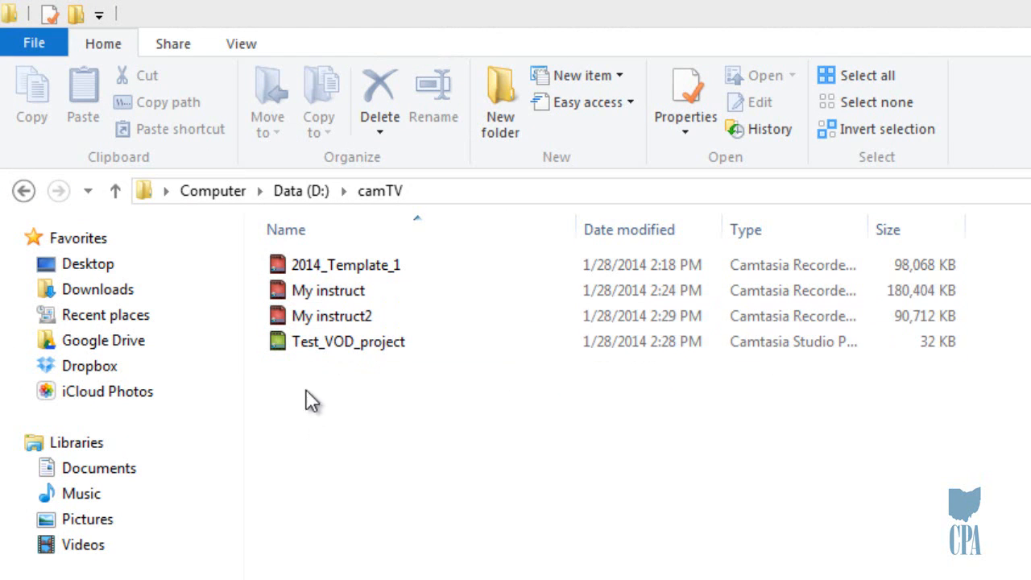
{"action": "left_click", "coordinate": [305, 270]}
{"action": "left_click", "coordinate": [429, 501]}
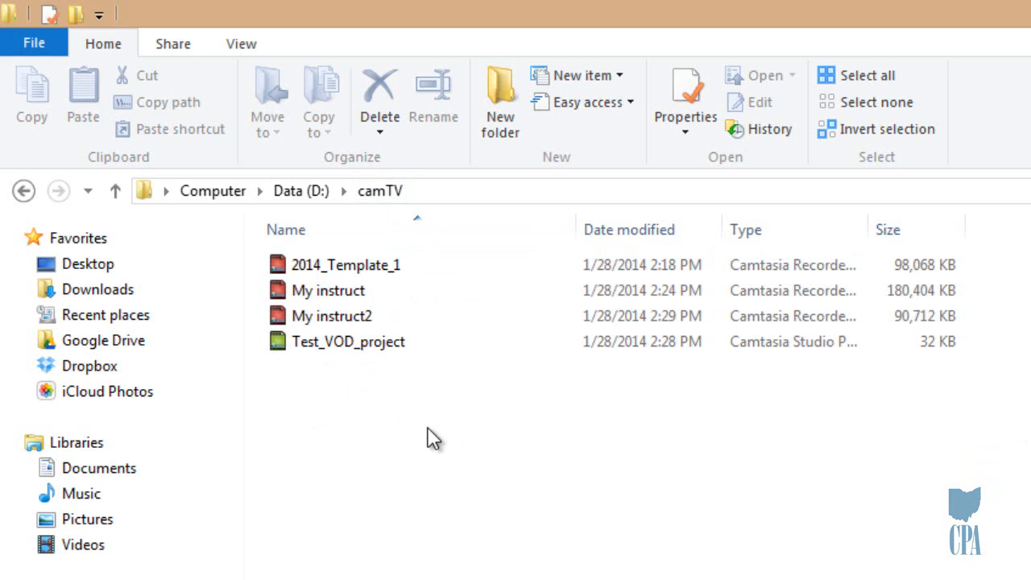
Step: Compress the three Camtasia recordings and the Test_VOD_project file together into a zipped folder
{"action": "left_click_drag", "start_coordinate": [410, 407], "coordinate": [328, 269]}
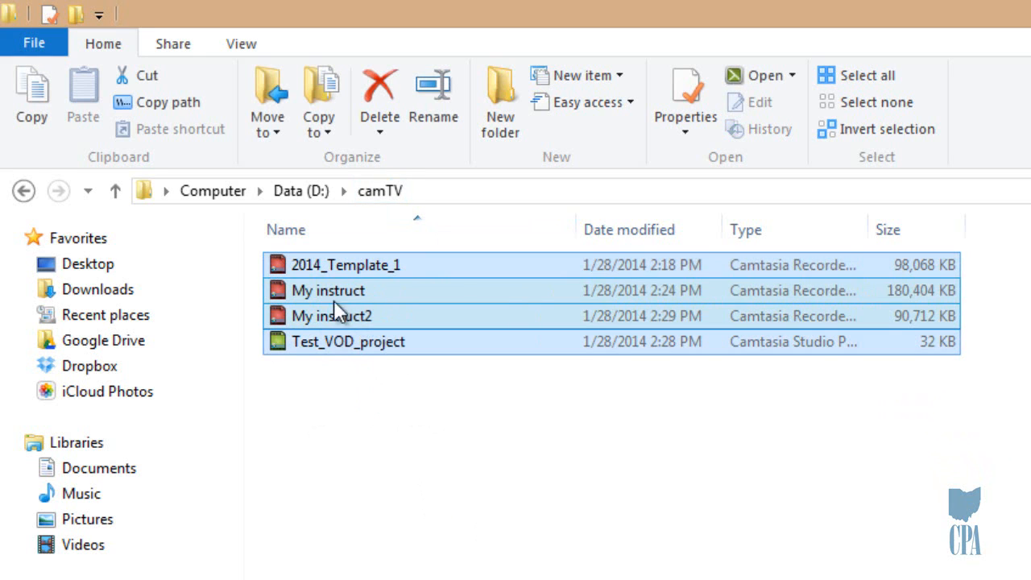
{"action": "right_click", "coordinate": [349, 348]}
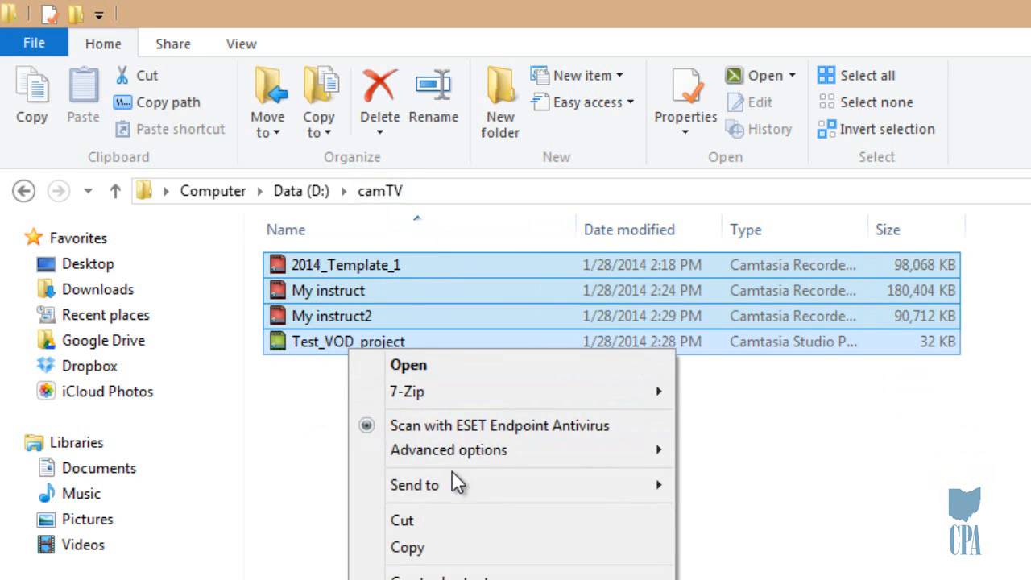
{"action": "mouse_move", "coordinate": [468, 488]}
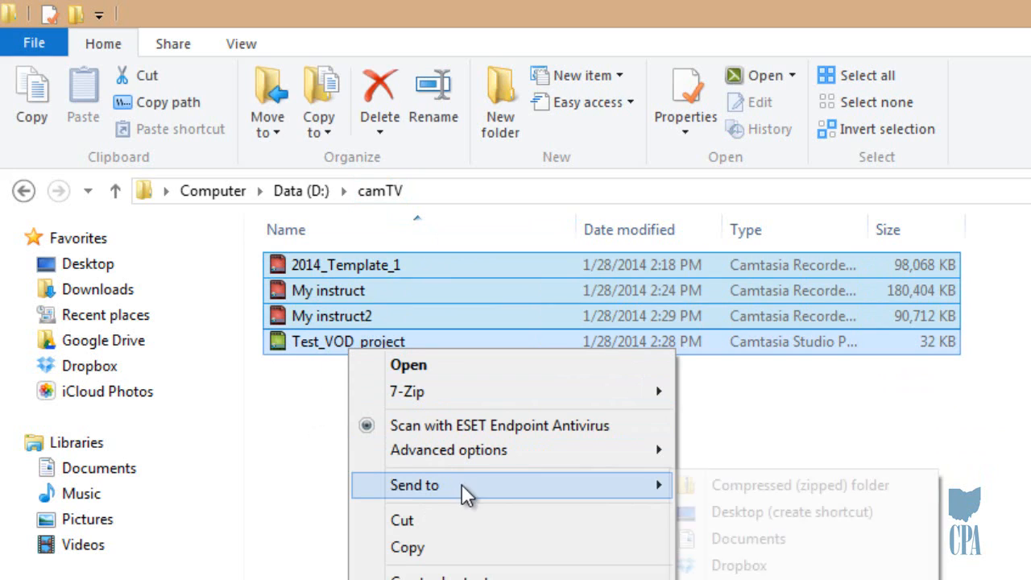
{"action": "left_click", "coordinate": [791, 483]}
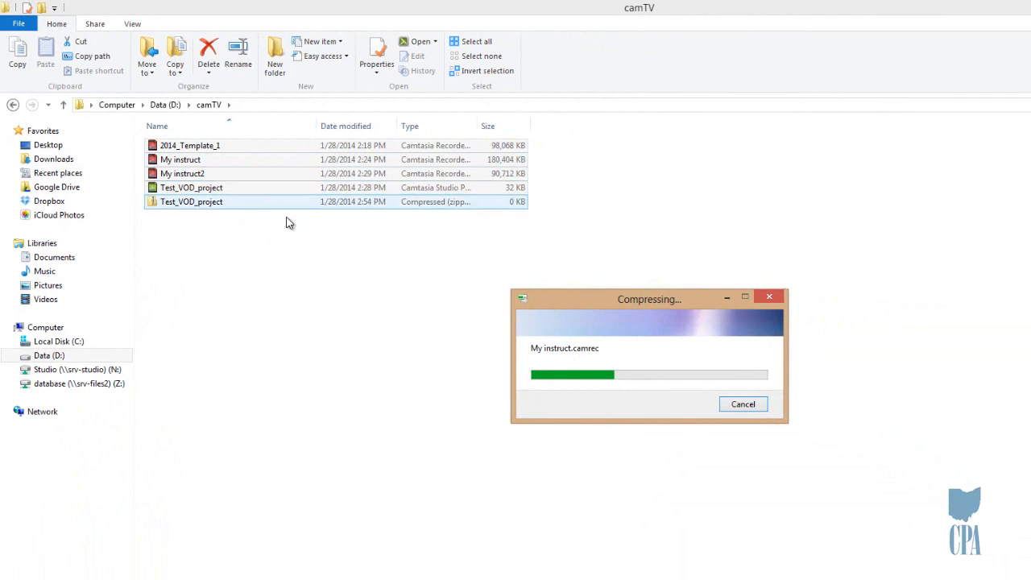
Step: Check the new Test_VOD_project zipped folder alongside the project file in camTV
{"action": "left_click", "coordinate": [221, 189]}
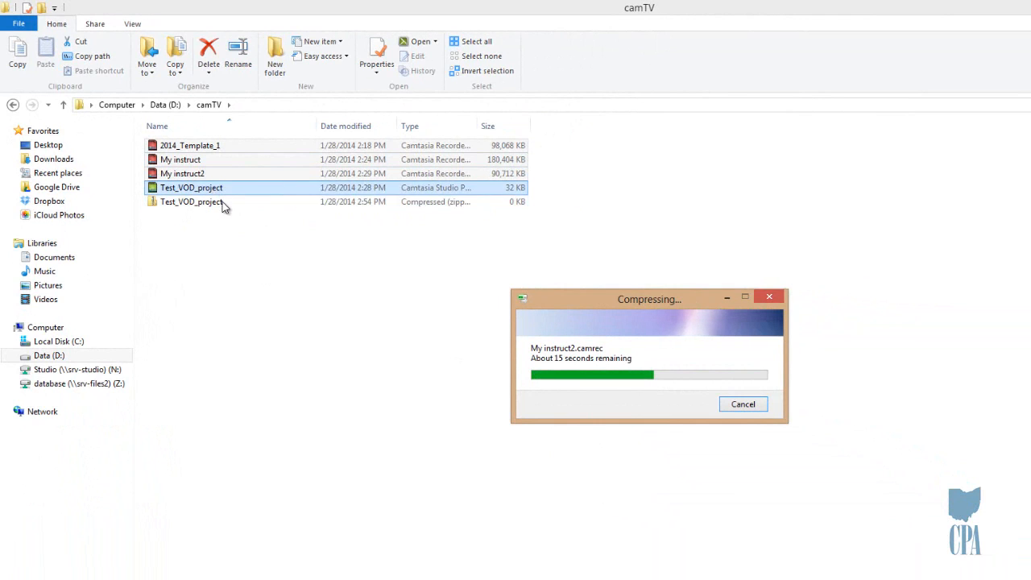
{"action": "left_click", "coordinate": [198, 207]}
{"action": "left_click", "coordinate": [198, 207]}
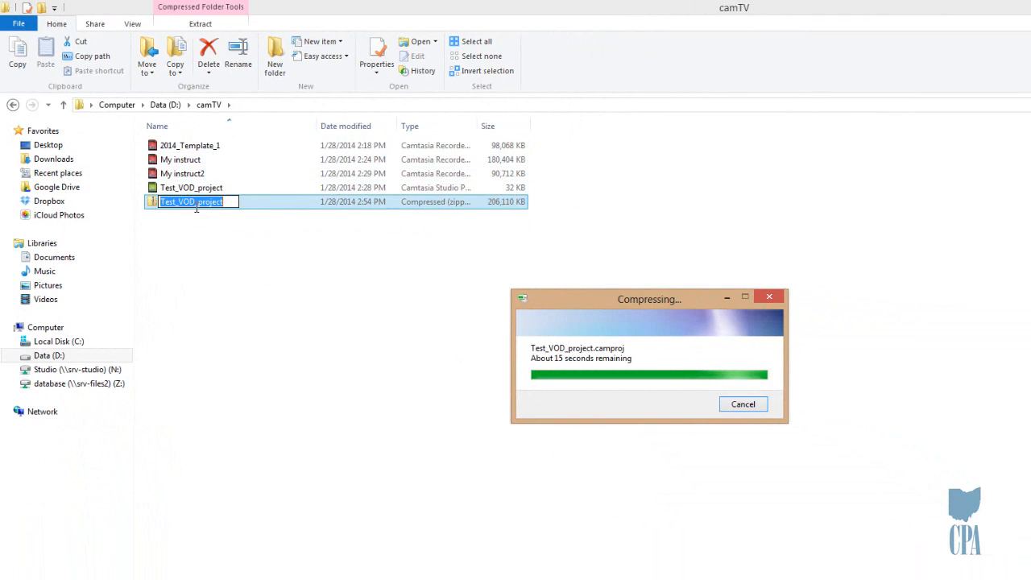
{"action": "left_click", "coordinate": [233, 272]}
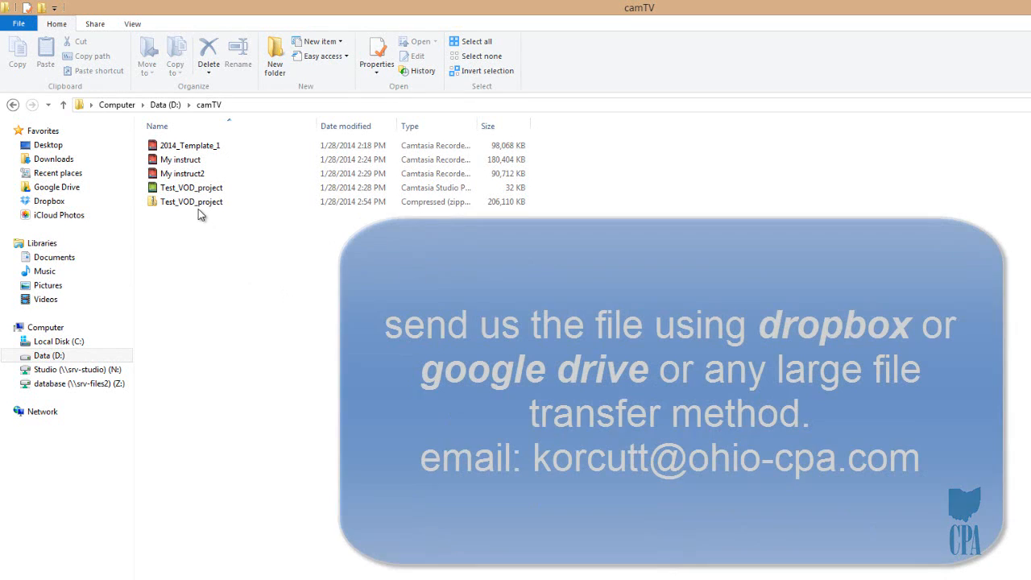
{"action": "left_click", "coordinate": [198, 206]}
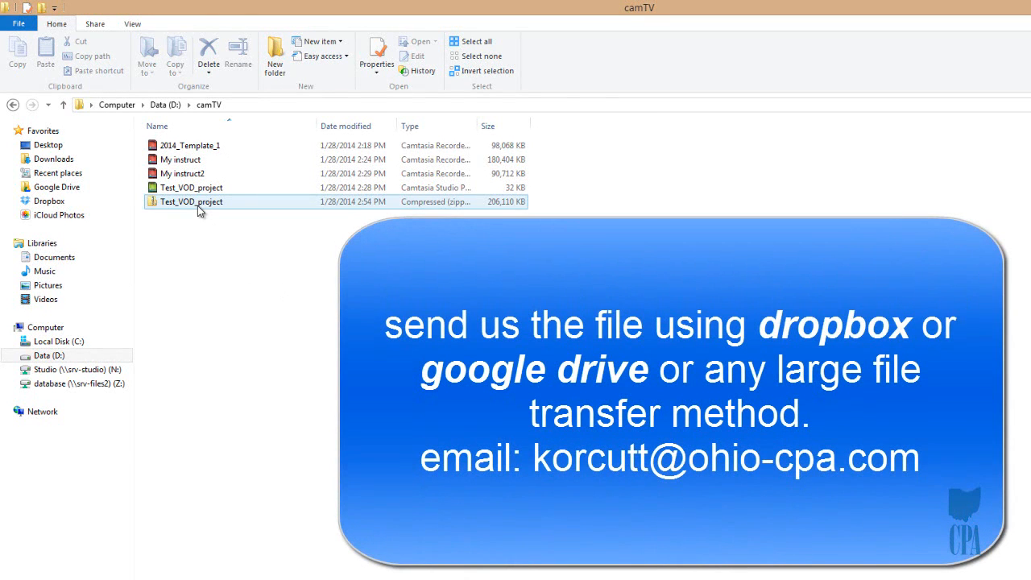